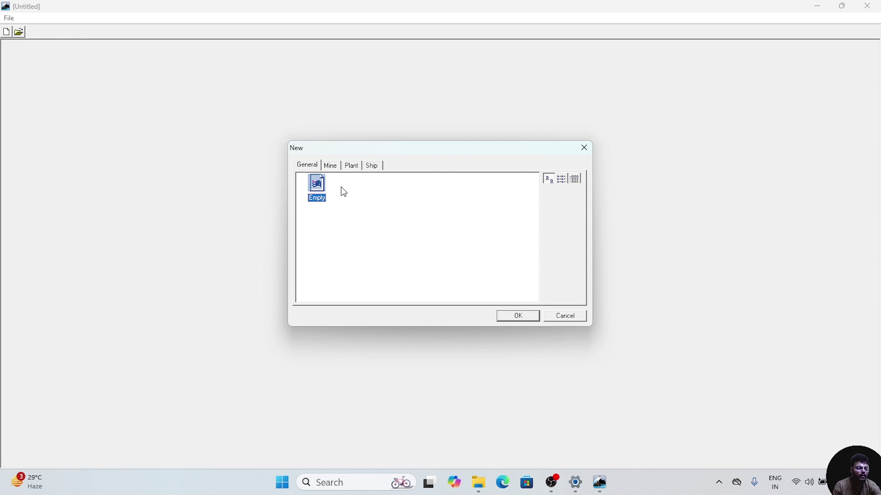
Start a new untitled session from the Metric Units plant template.
{"action": "left_click", "coordinate": [352, 168]}
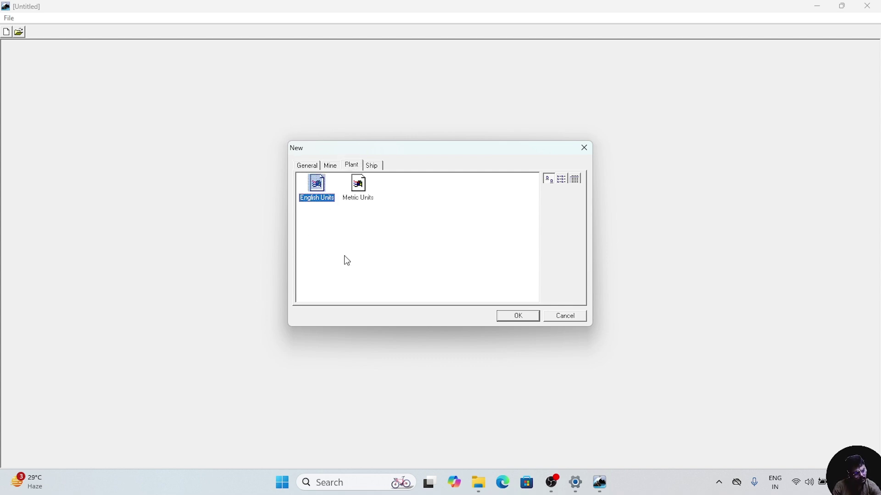
{"action": "left_click", "coordinate": [361, 191]}
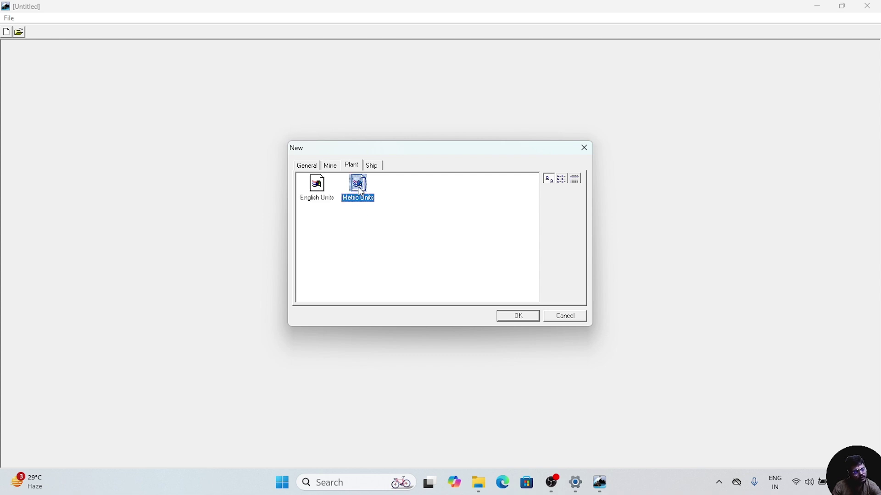
{"action": "left_click", "coordinate": [508, 317]}
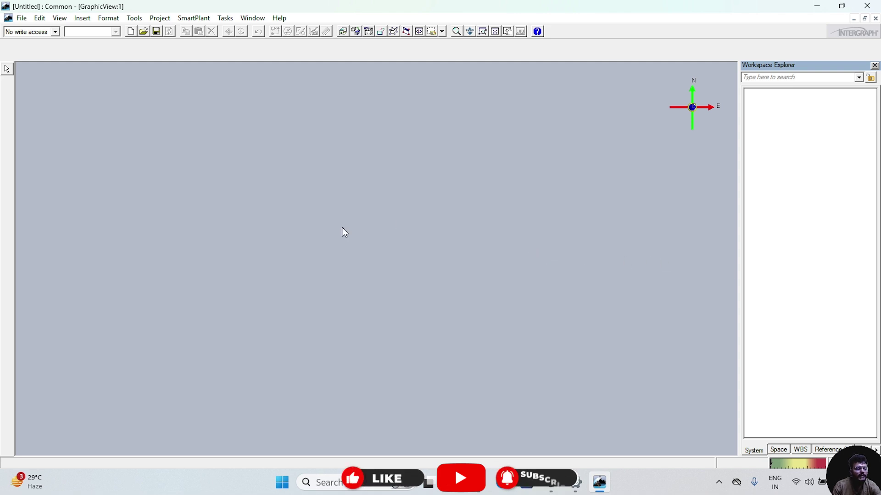
Begin defining the workspace for model SITE and create a new workspace filter.
{"action": "left_click", "coordinate": [21, 19]}
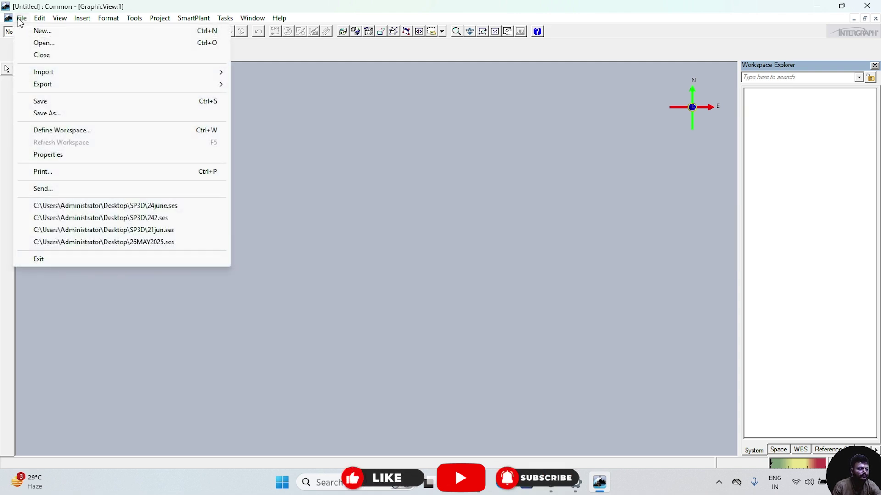
{"action": "left_click", "coordinate": [70, 132]}
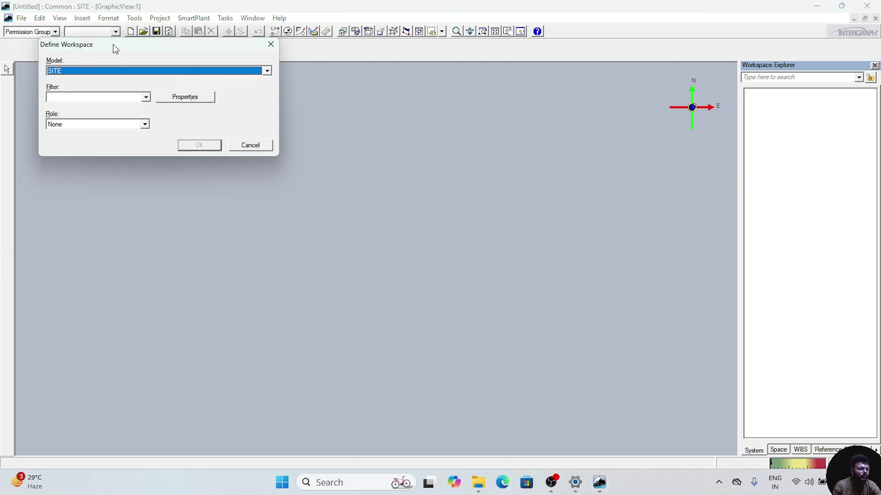
{"action": "left_click_drag", "start_coordinate": [114, 43], "coordinate": [111, 48]}
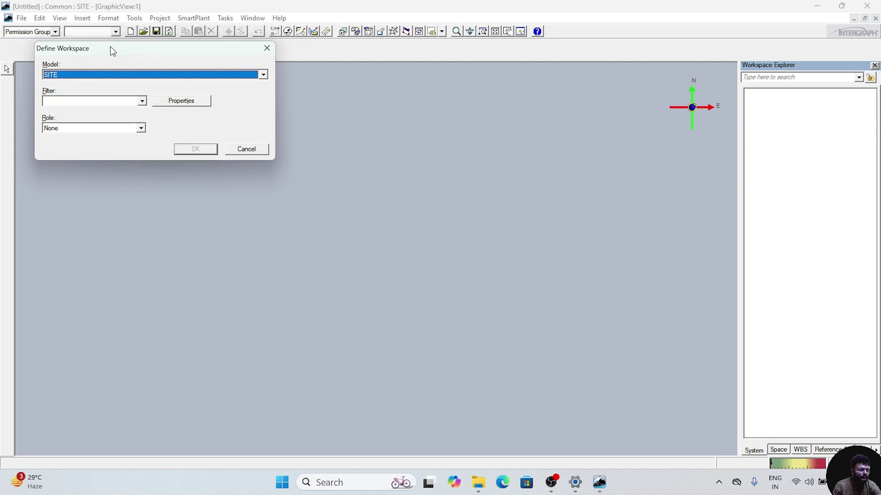
{"action": "left_click", "coordinate": [142, 102]}
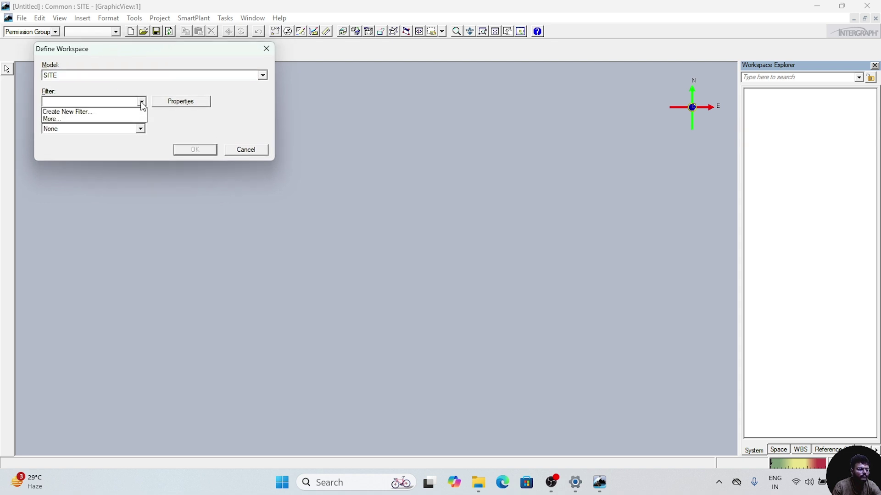
{"action": "left_click", "coordinate": [104, 111]}
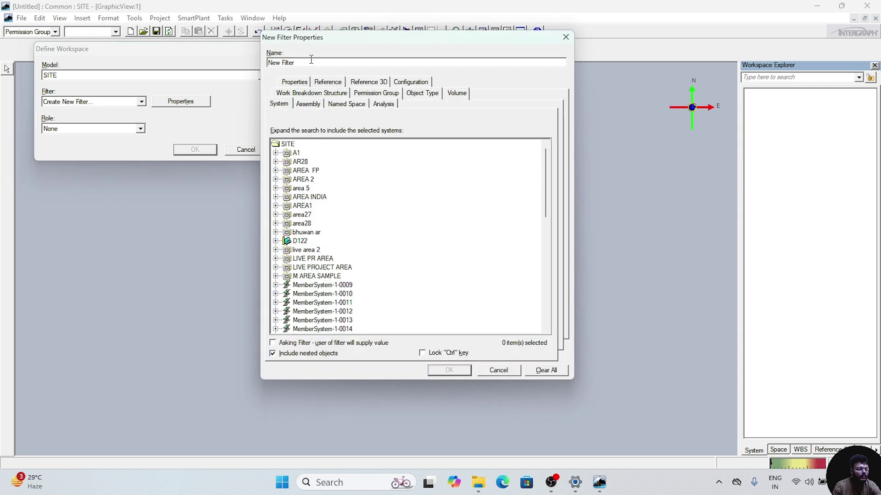
Name the filter SP3D TUT and limit it to the SITE system, excluding nested objects.
{"action": "left_click_drag", "start_coordinate": [304, 63], "coordinate": [268, 61]}
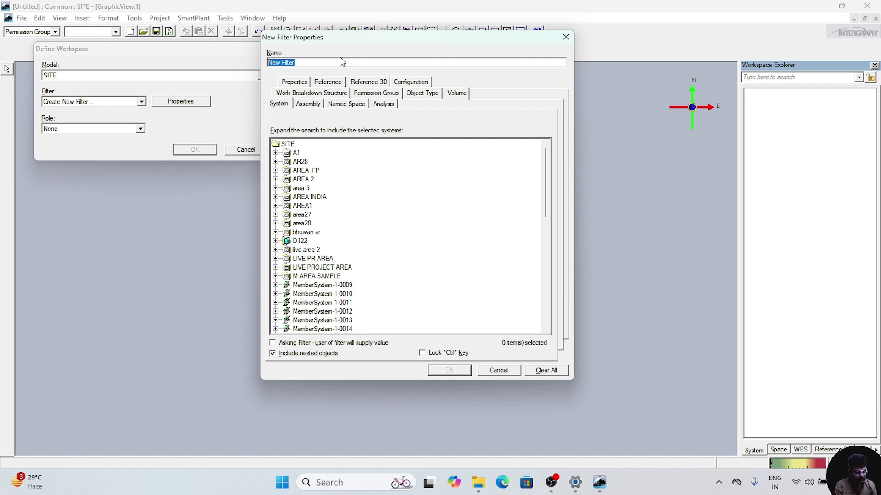
{"action": "type", "text": "SP3D"}
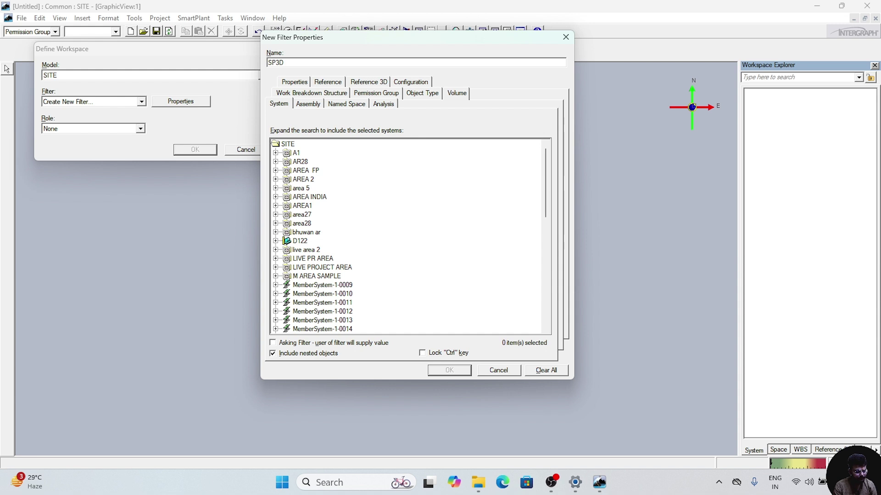
{"action": "type", "text": " TUT"}
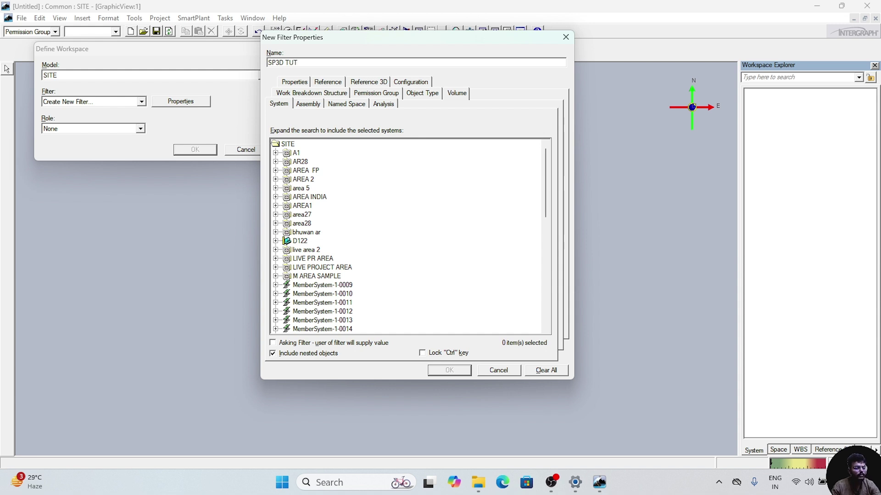
{"action": "left_click", "coordinate": [273, 353]}
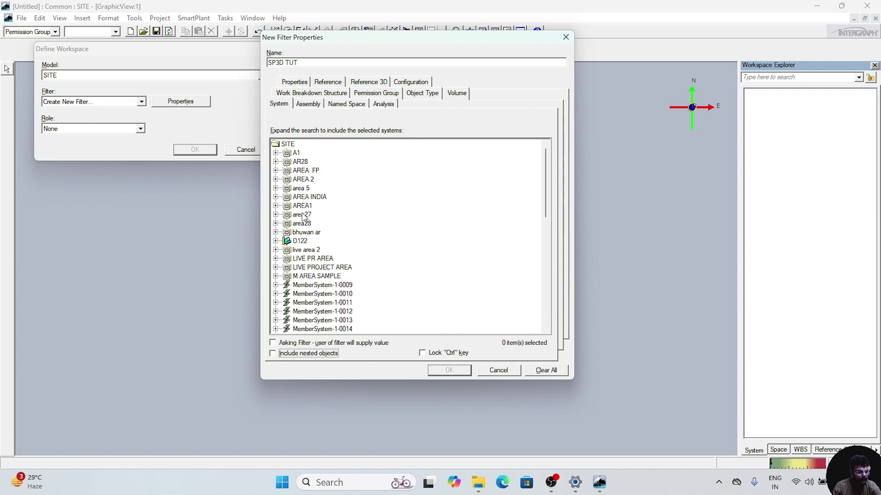
{"action": "left_click", "coordinate": [289, 144]}
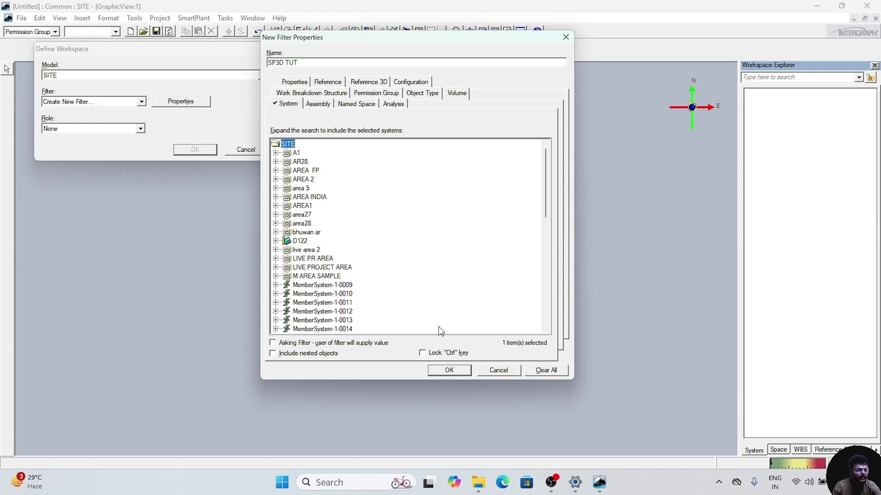
{"action": "left_click", "coordinate": [449, 371]}
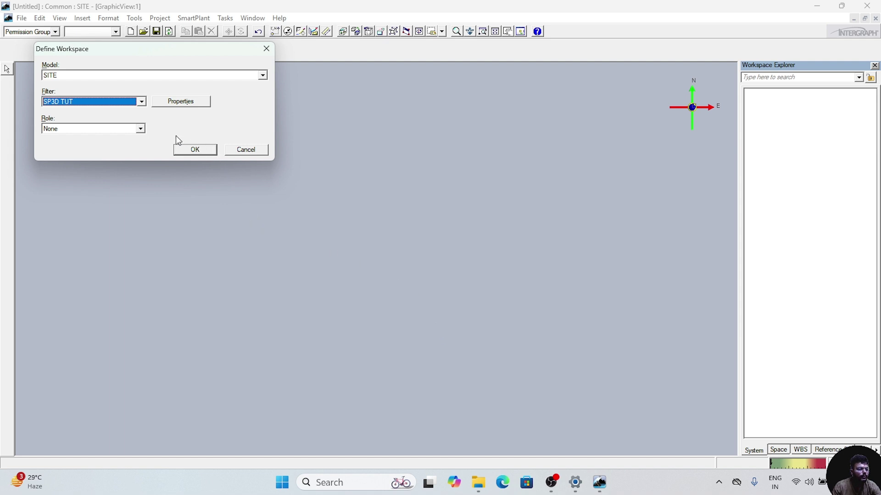
Load the SP3D TUT workspace, widen Workspace Explorer, and select SITE.
{"action": "left_click", "coordinate": [200, 151]}
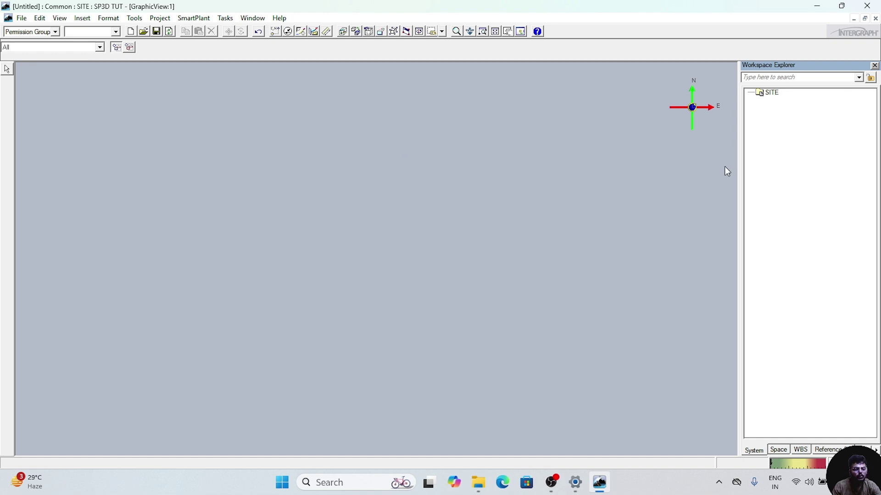
{"action": "left_click_drag", "start_coordinate": [739, 177], "coordinate": [720, 177]}
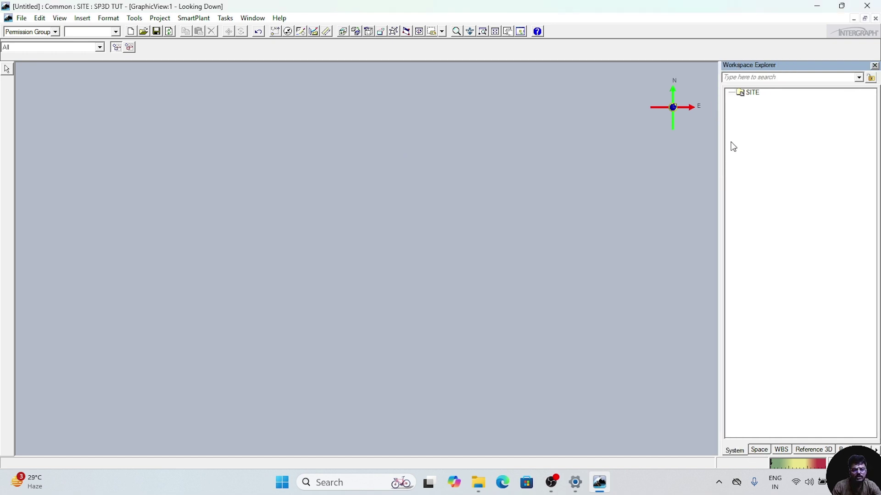
{"action": "left_click", "coordinate": [754, 95]}
{"action": "left_click", "coordinate": [753, 94]}
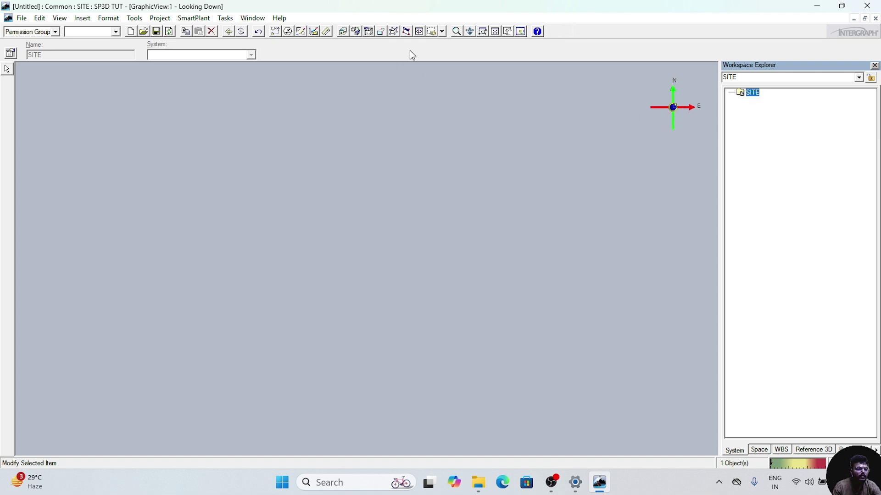
Try several Common Views presets, ending on the isometric Looking NE view, then deselect SITE.
{"action": "left_click", "coordinate": [394, 31]}
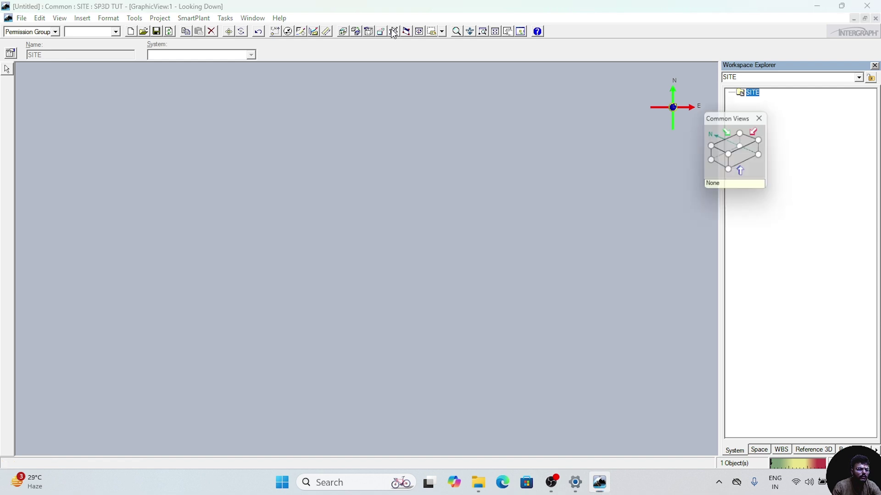
{"action": "left_click_drag", "start_coordinate": [742, 118], "coordinate": [670, 314]}
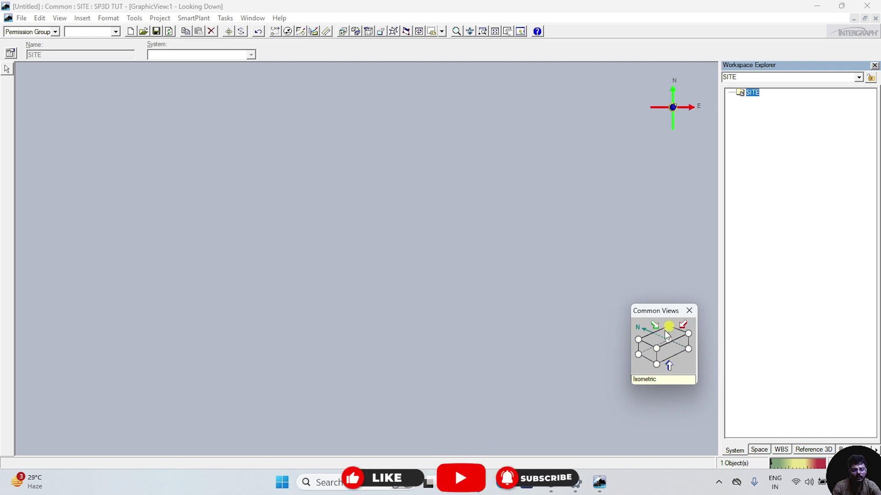
{"action": "left_click", "coordinate": [657, 346]}
{"action": "left_click", "coordinate": [639, 339]}
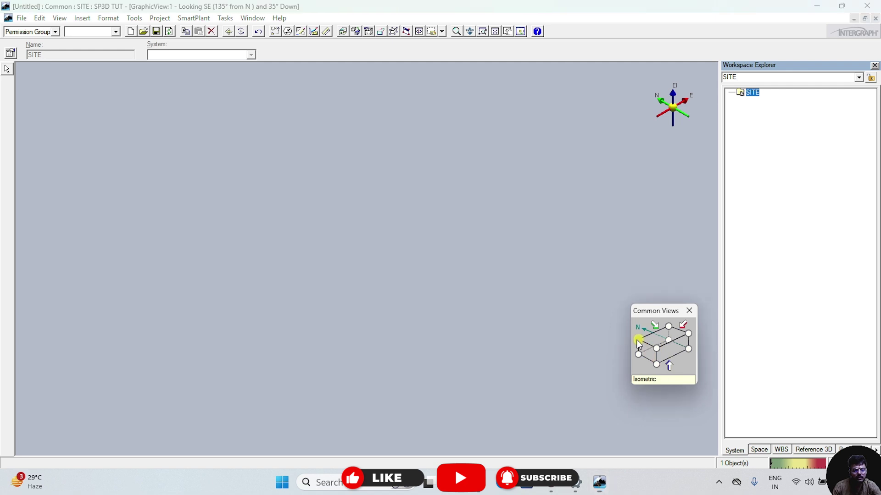
{"action": "left_click", "coordinate": [670, 327]}
{"action": "left_click", "coordinate": [688, 333]}
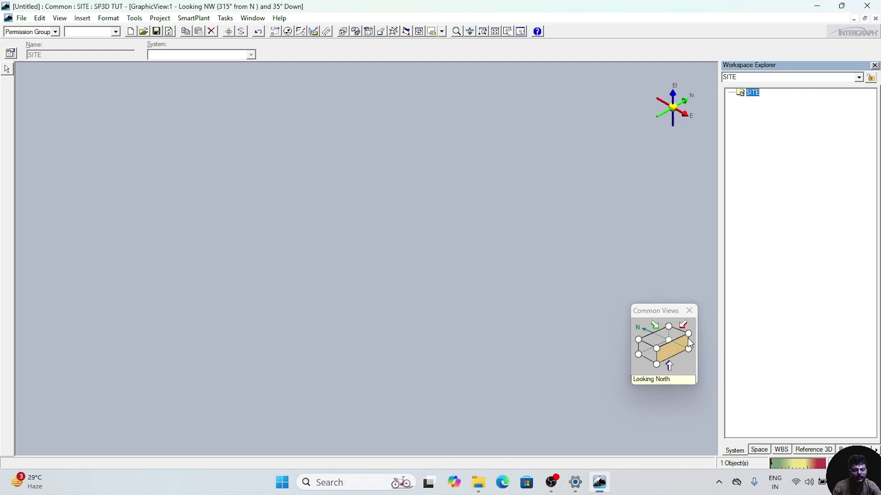
{"action": "left_click", "coordinate": [673, 347]}
{"action": "left_click", "coordinate": [649, 359]}
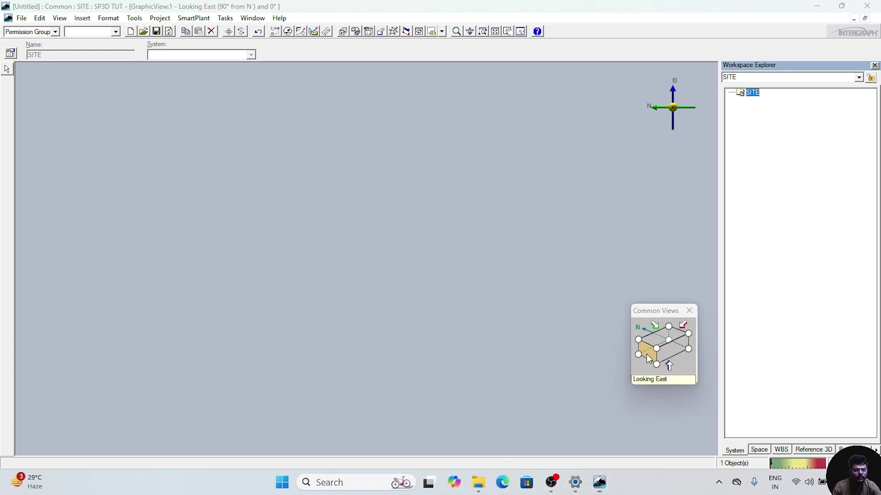
{"action": "left_click", "coordinate": [677, 356]}
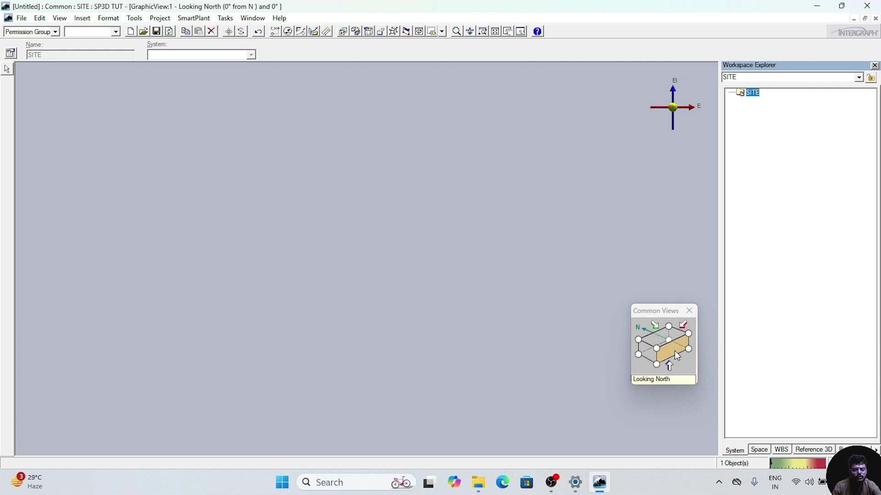
{"action": "left_click", "coordinate": [656, 348]}
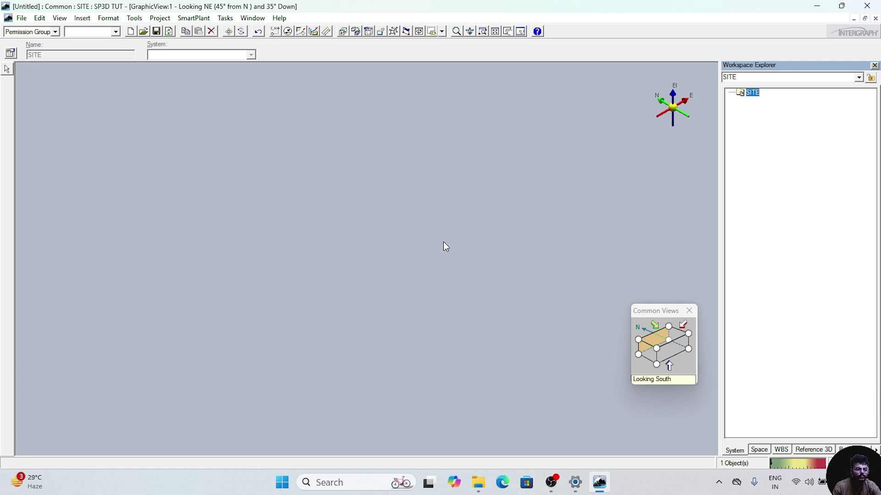
{"action": "key", "text": "Escape"}
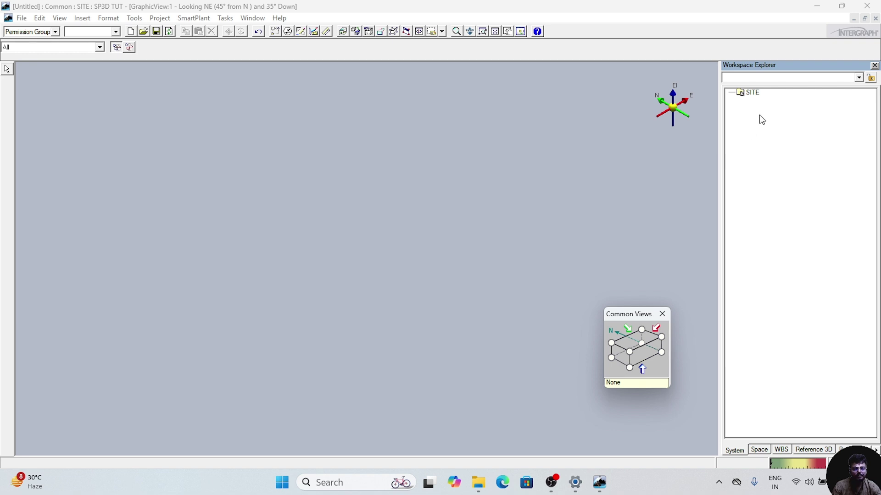
Create an area system named SP3D AREA under SITE and select it.
{"action": "left_click", "coordinate": [754, 93]}
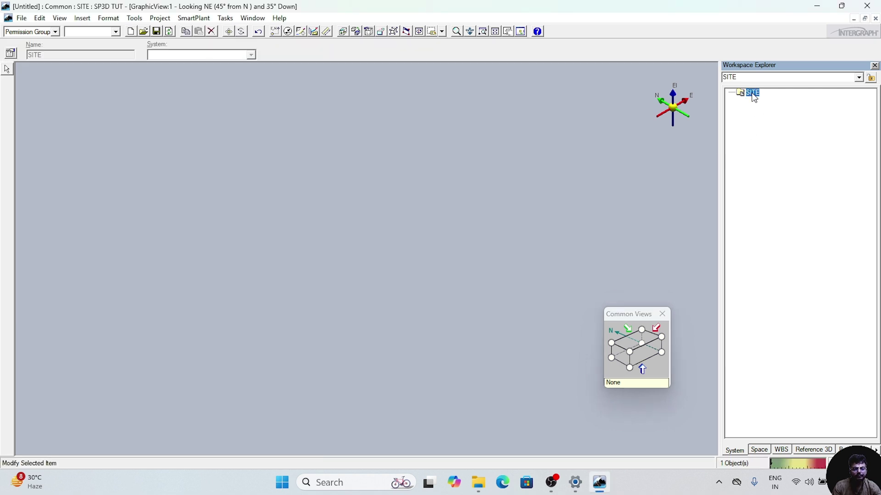
{"action": "right_click", "coordinate": [753, 94]}
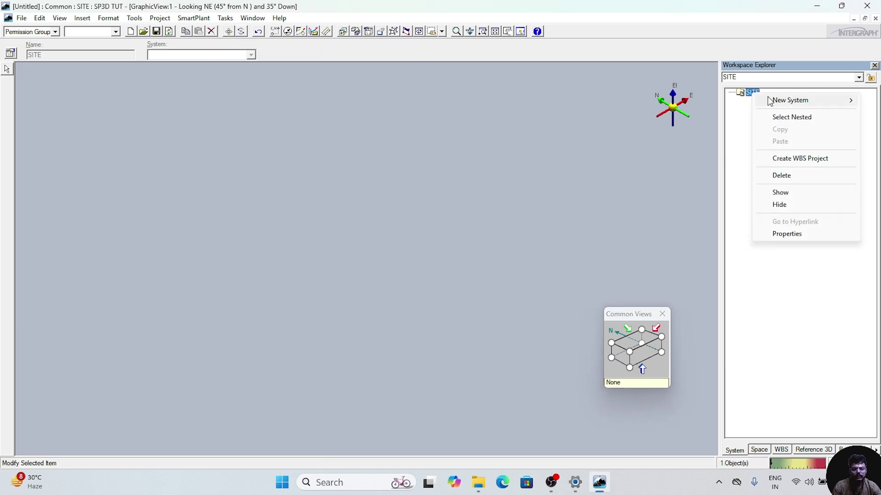
{"action": "mouse_move", "coordinate": [778, 105]}
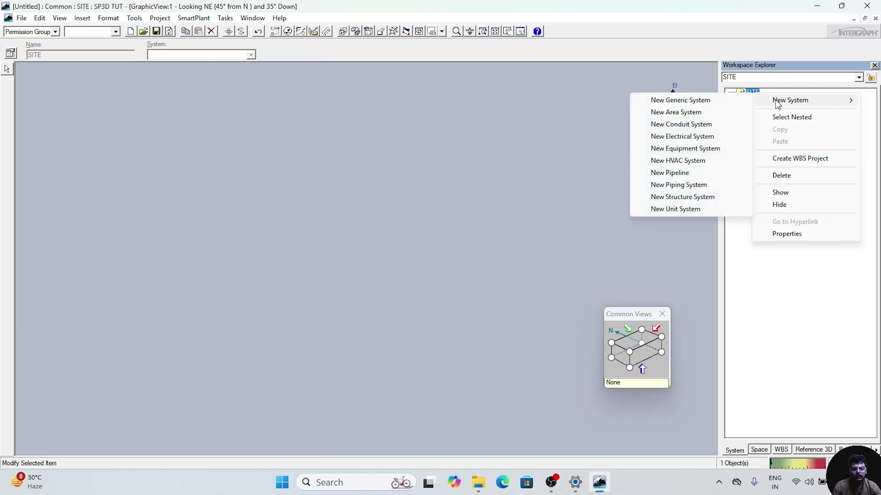
{"action": "left_click", "coordinate": [695, 119]}
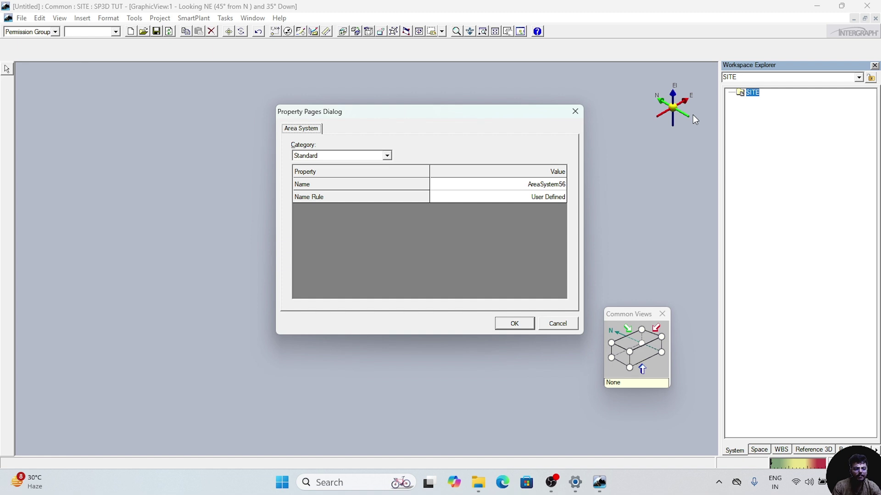
{"action": "left_click", "coordinate": [527, 184]}
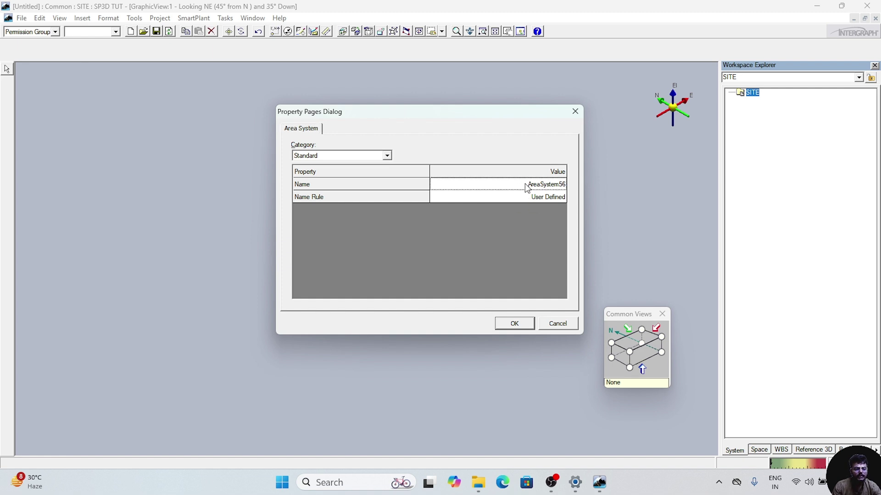
{"action": "double_click", "coordinate": [545, 183]}
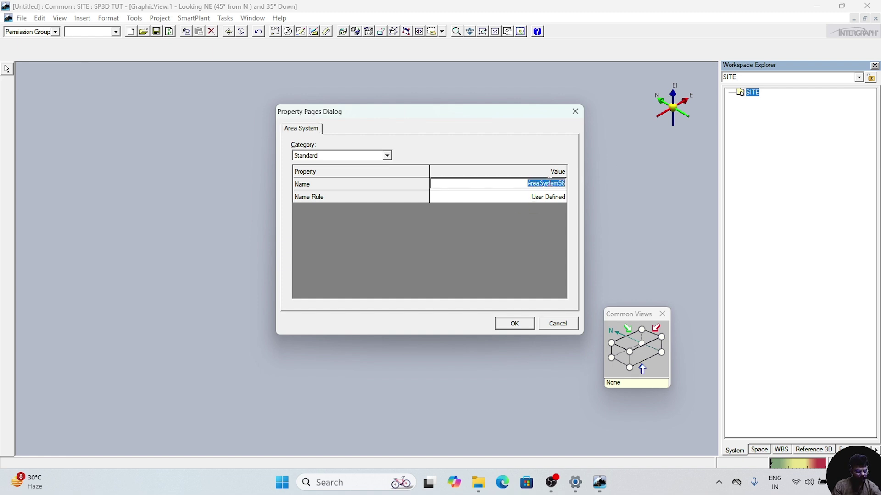
{"action": "type", "text": "SP"}
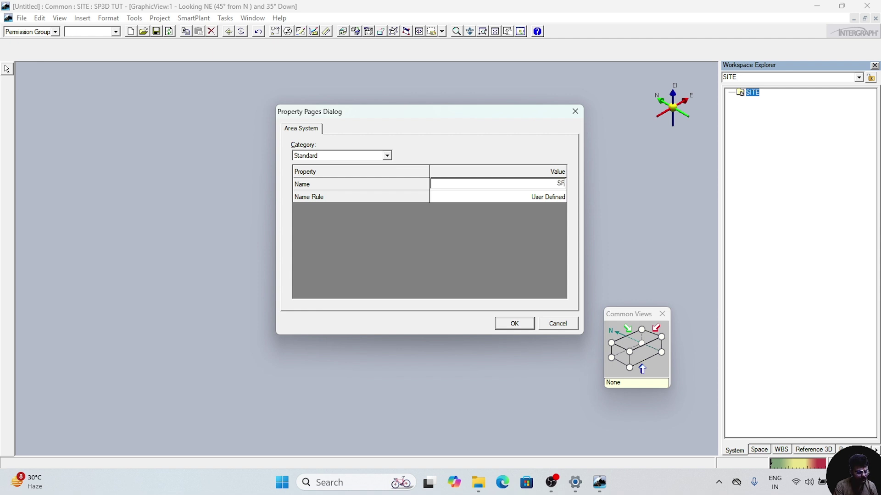
{"action": "type", "text": "3D A"}
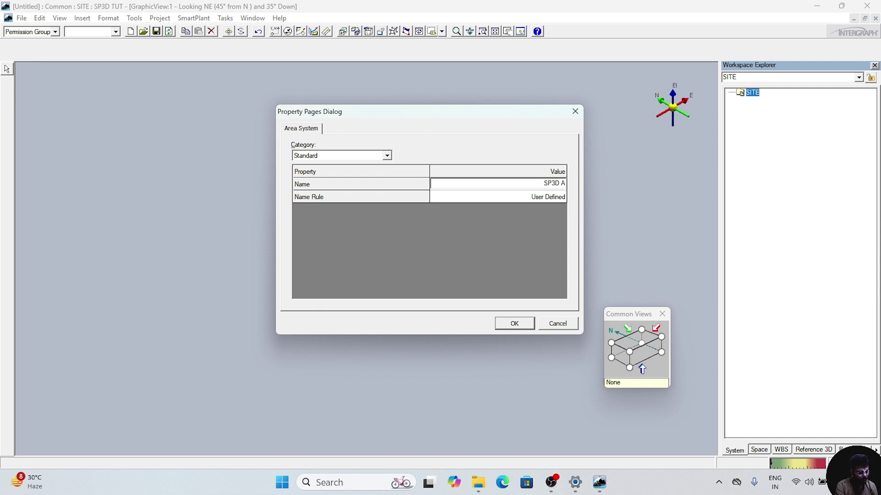
{"action": "type", "text": "REA"}
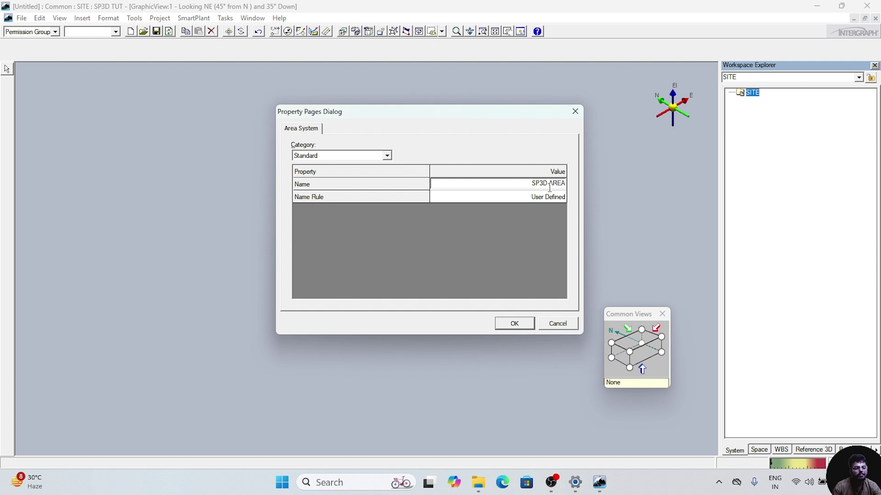
{"action": "left_click", "coordinate": [515, 324]}
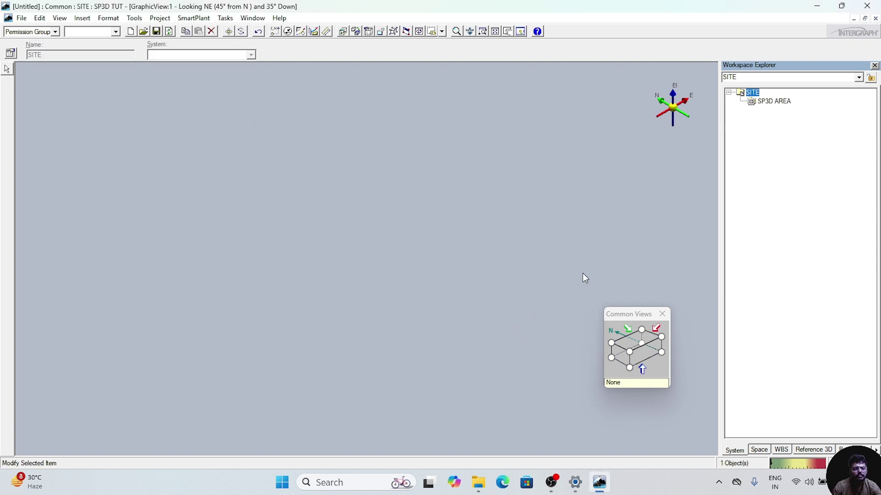
{"action": "left_click", "coordinate": [779, 104]}
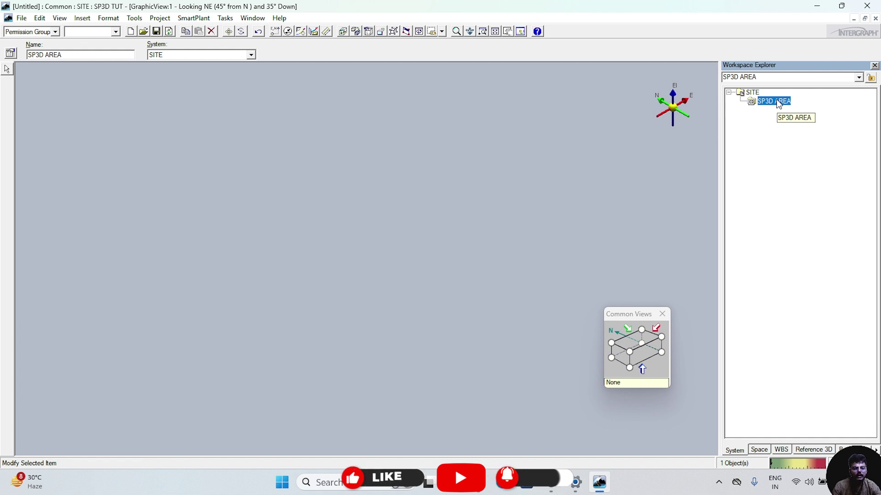
Add unit system EQP UNIT under SP3D AREA and expand the area to show it.
{"action": "right_click", "coordinate": [778, 105]}
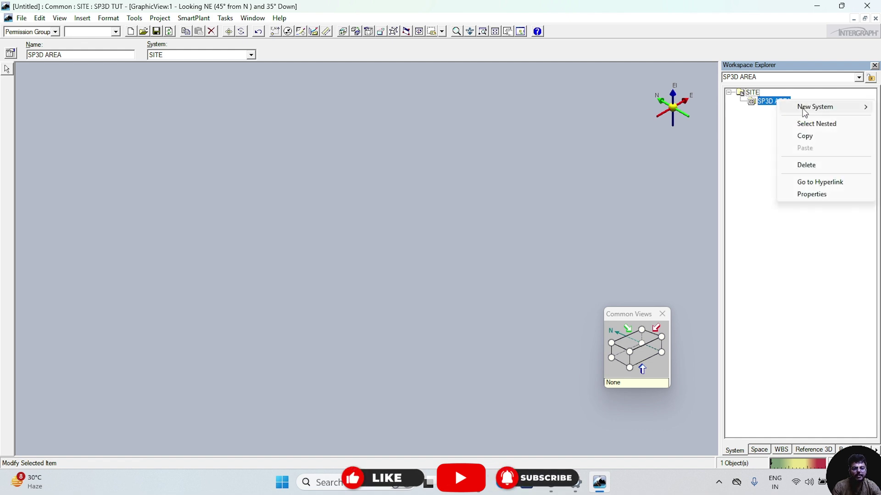
{"action": "mouse_move", "coordinate": [802, 107]}
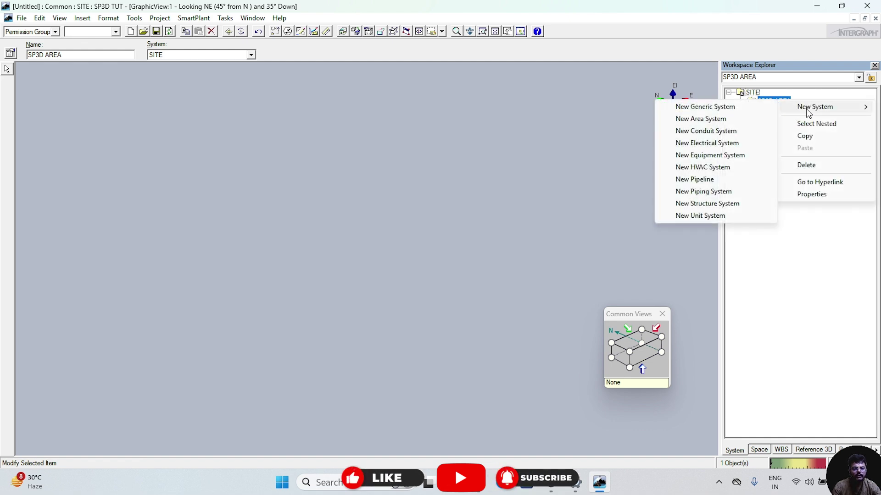
{"action": "left_click", "coordinate": [724, 214]}
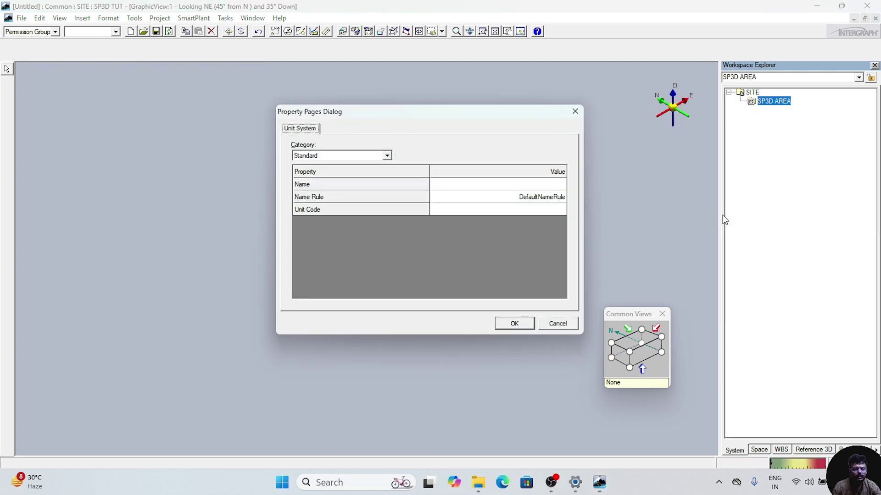
{"action": "left_click", "coordinate": [561, 184]}
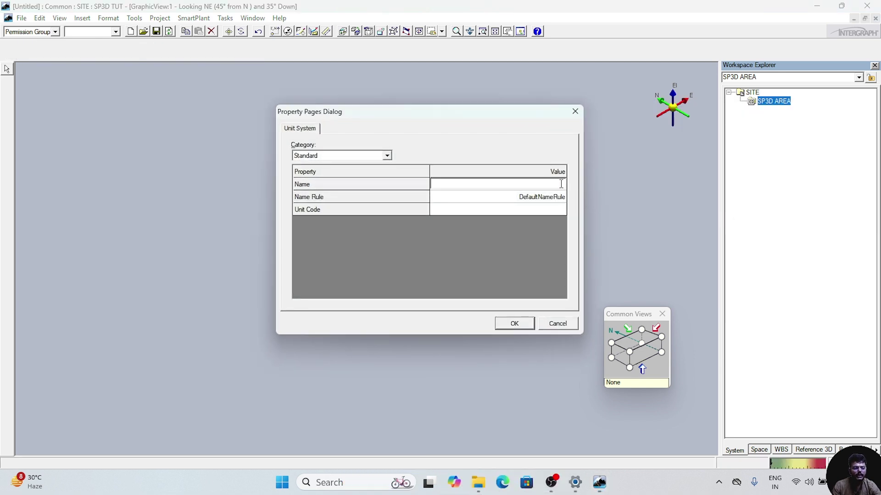
{"action": "type", "text": "E"}
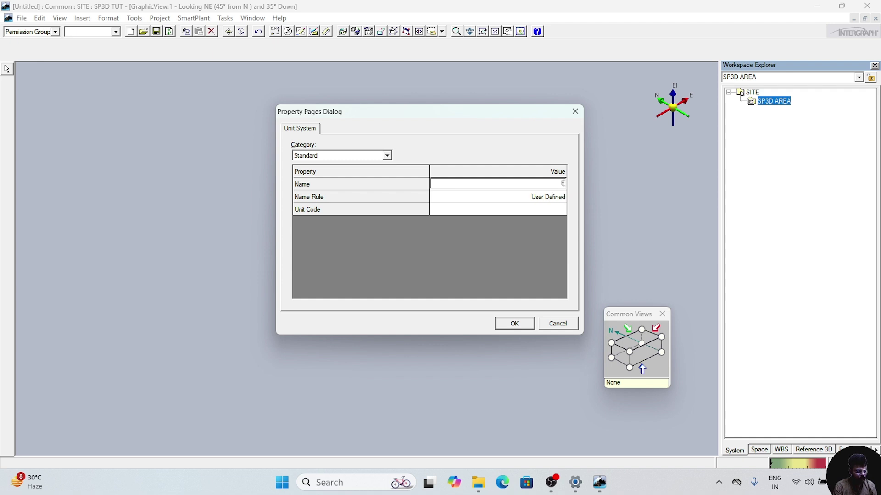
{"action": "type", "text": "QP UNIT"}
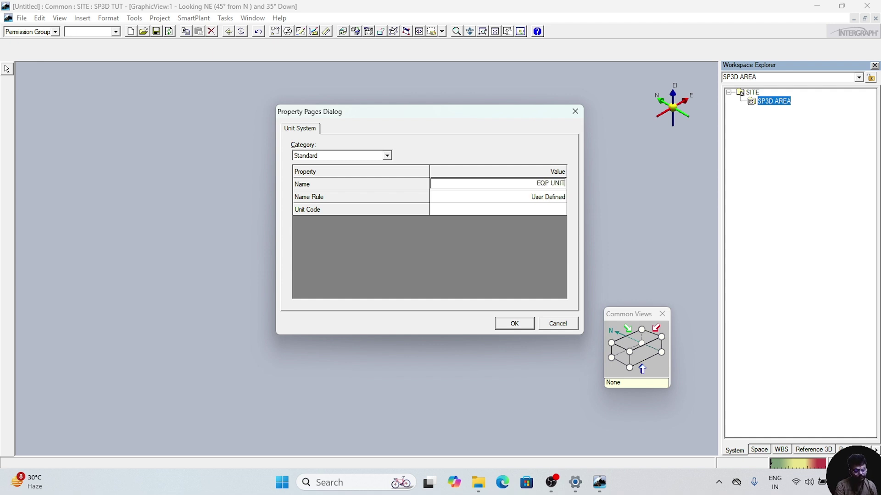
{"action": "left_click", "coordinate": [514, 324]}
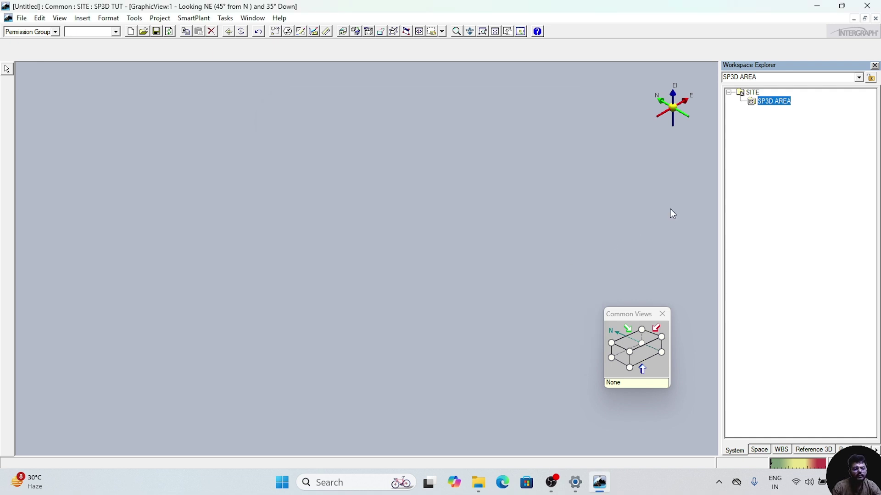
{"action": "left_click", "coordinate": [740, 101]}
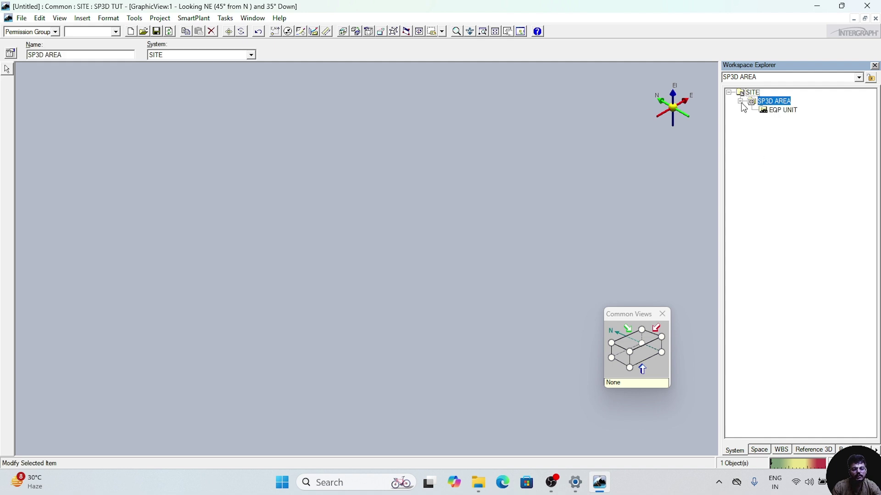
{"action": "left_click", "coordinate": [785, 110]}
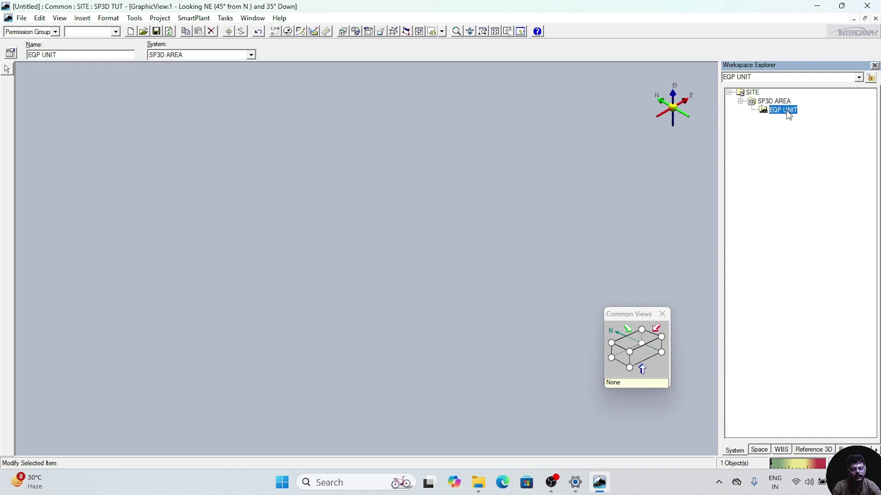
{"action": "left_click", "coordinate": [776, 101]}
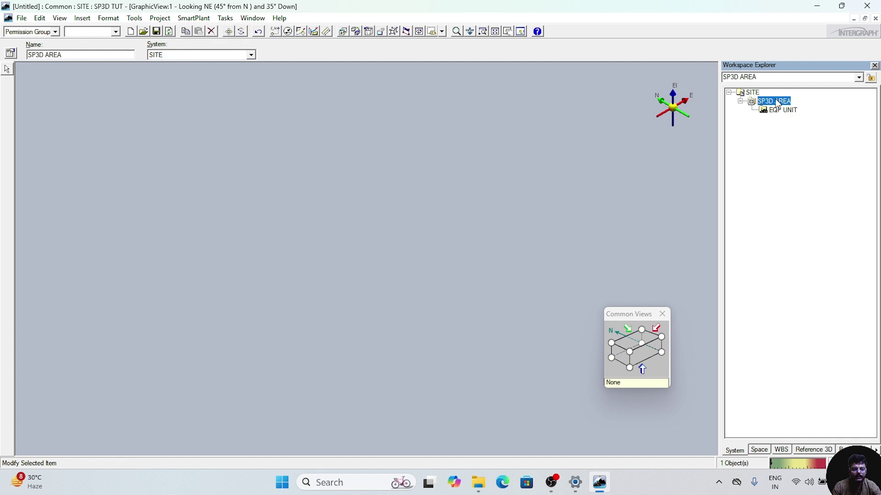
Add a second unit system named STR UNIT under SP3D AREA.
{"action": "right_click", "coordinate": [778, 103]}
{"action": "mouse_move", "coordinate": [814, 106]}
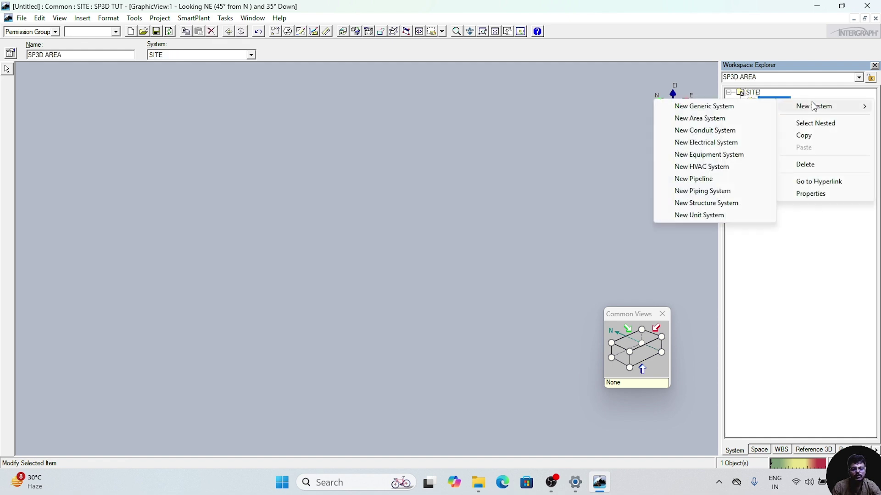
{"action": "left_click", "coordinate": [717, 216]}
{"action": "left_click", "coordinate": [563, 186]}
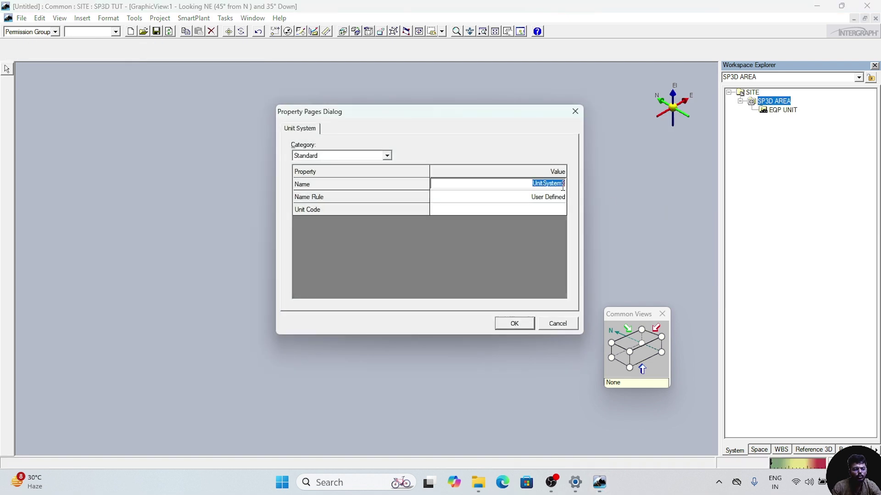
{"action": "type", "text": "ST"}
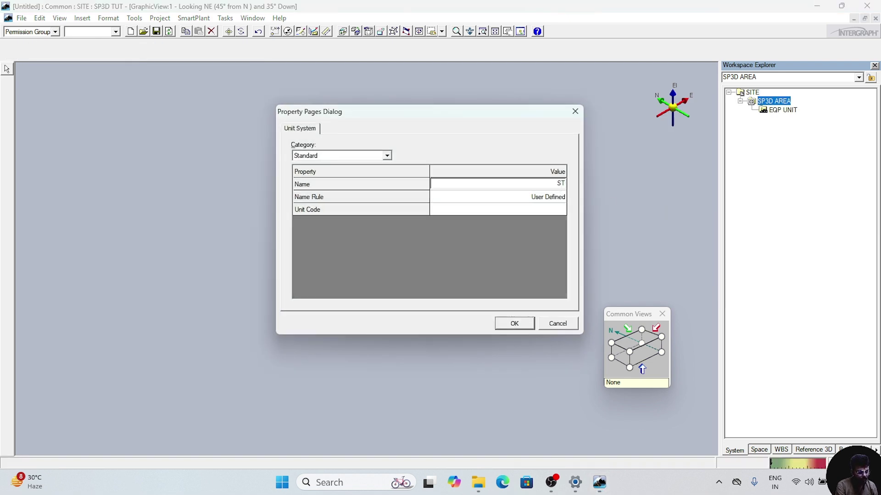
{"action": "type", "text": "R UNIT"}
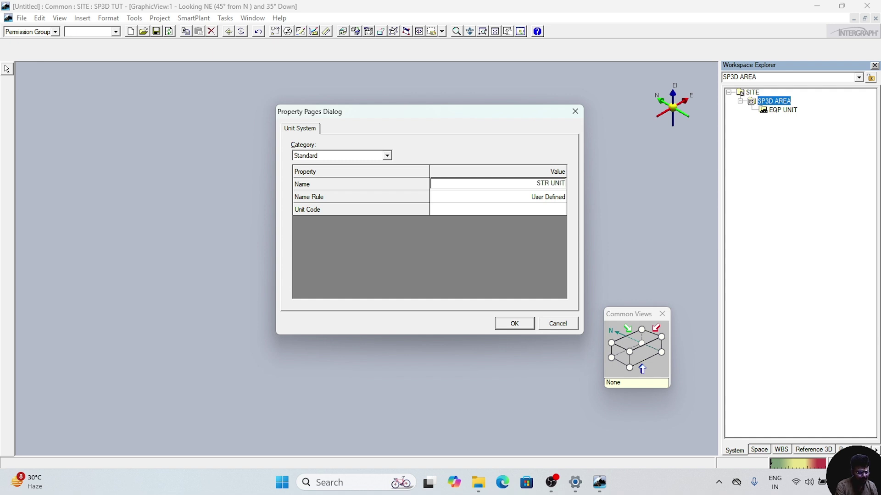
{"action": "left_click", "coordinate": [513, 324]}
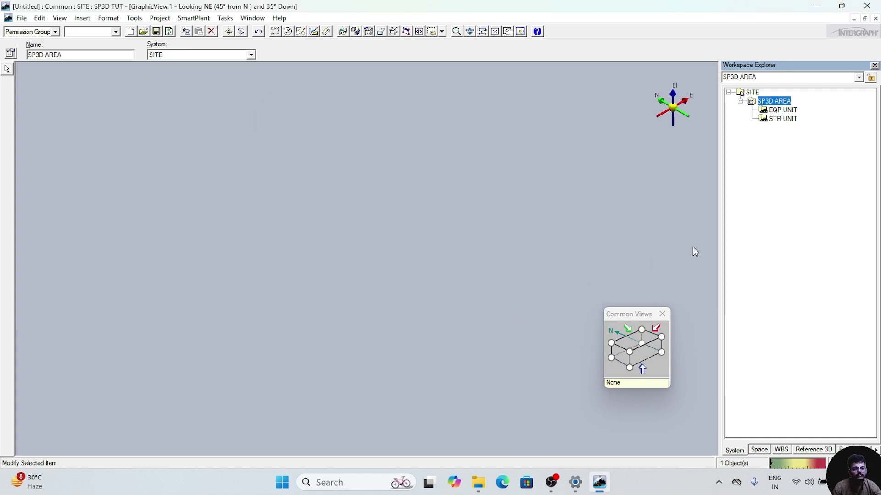
Add a third unit system named PIPNG UNIT under SP3D AREA.
{"action": "right_click", "coordinate": [773, 103]}
{"action": "mouse_move", "coordinate": [806, 106]}
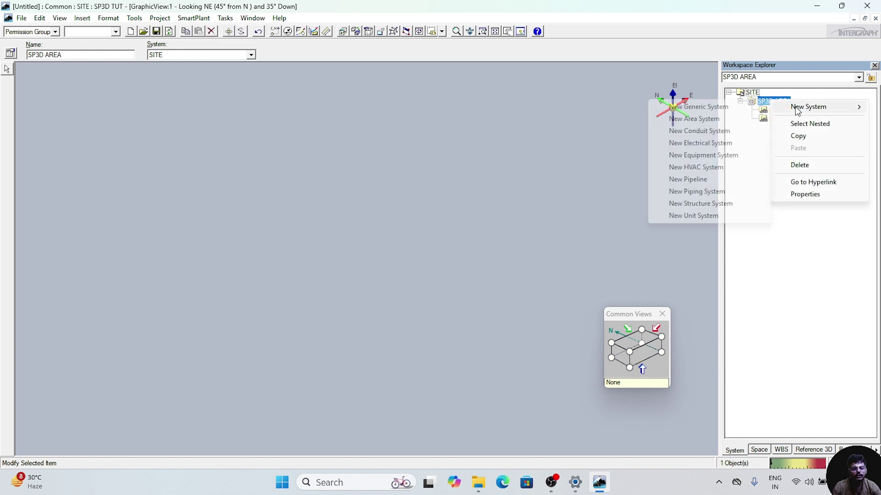
{"action": "left_click", "coordinate": [696, 217]}
{"action": "left_click", "coordinate": [561, 183]}
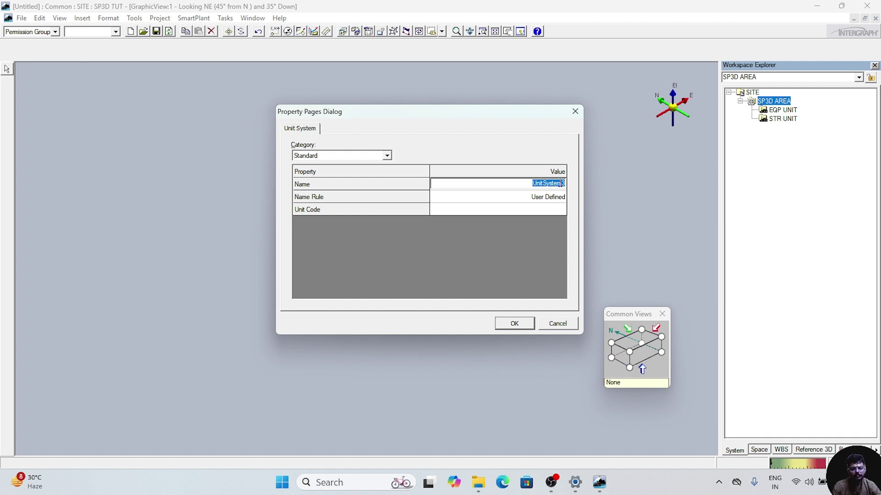
{"action": "type", "text": "PIPN"}
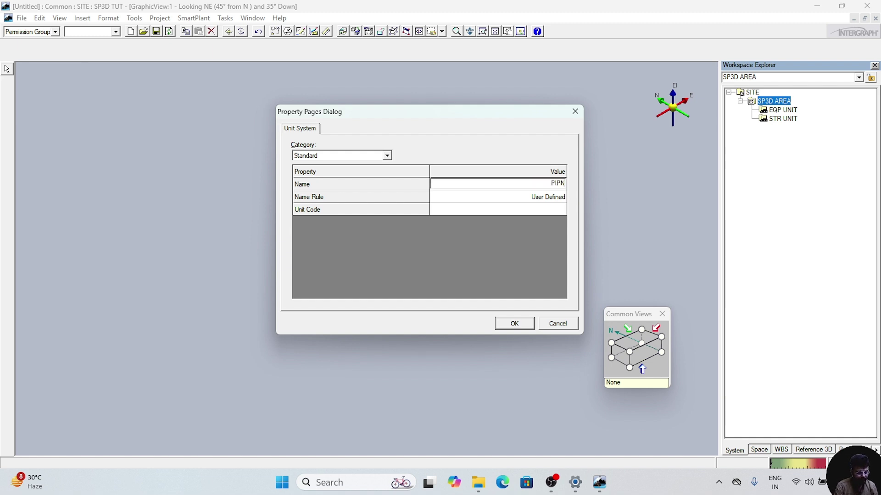
{"action": "type", "text": "G UNIT"}
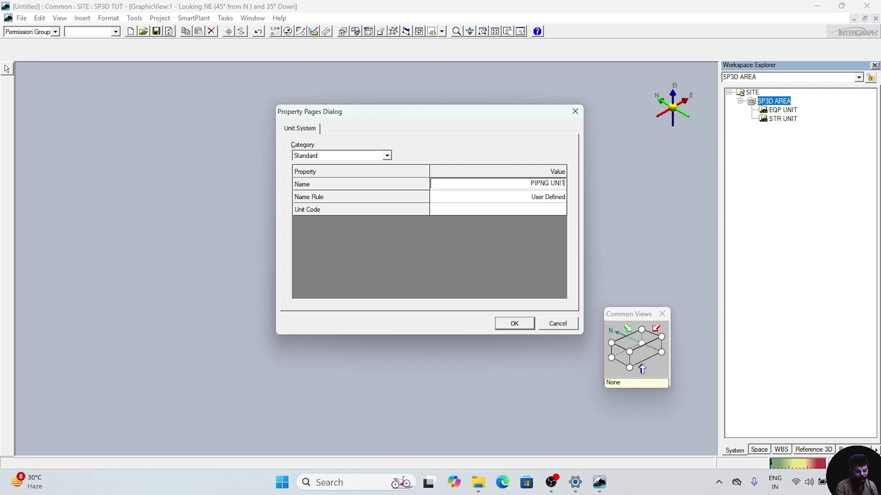
{"action": "left_click", "coordinate": [514, 324]}
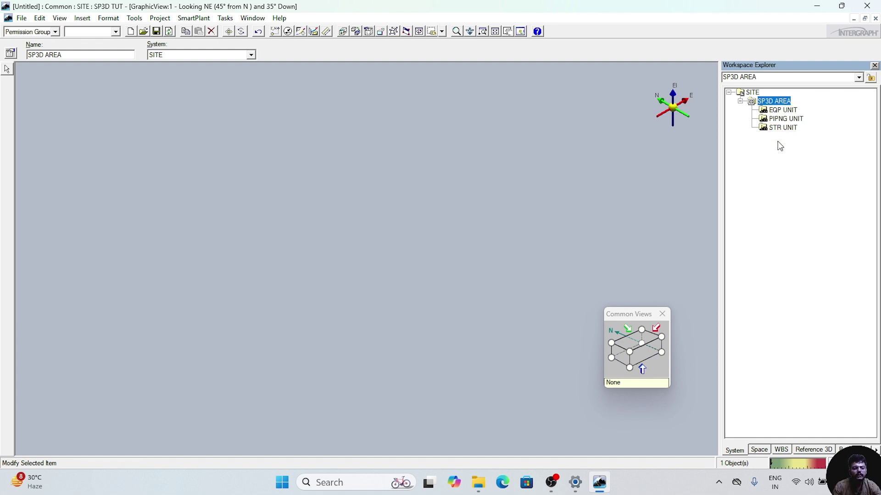
Make EQP UNIT the working system and bring up the Tasks menu.
{"action": "left_click", "coordinate": [788, 112]}
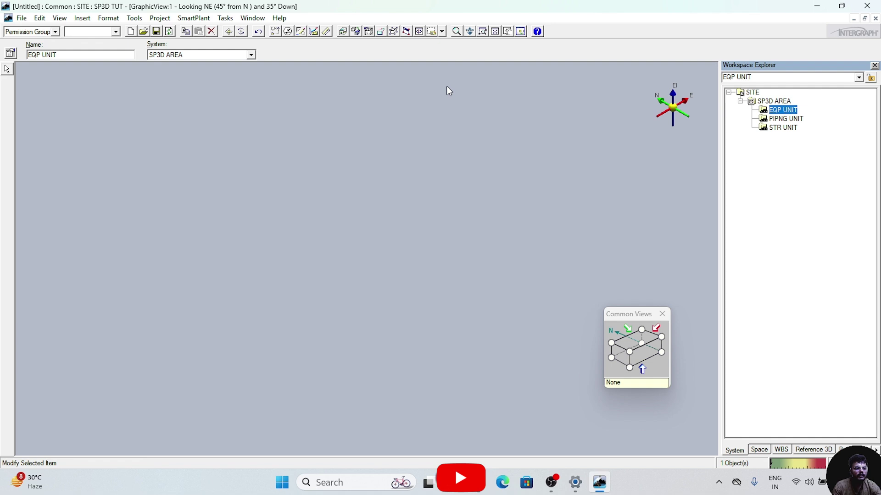
{"action": "left_click", "coordinate": [225, 18]}
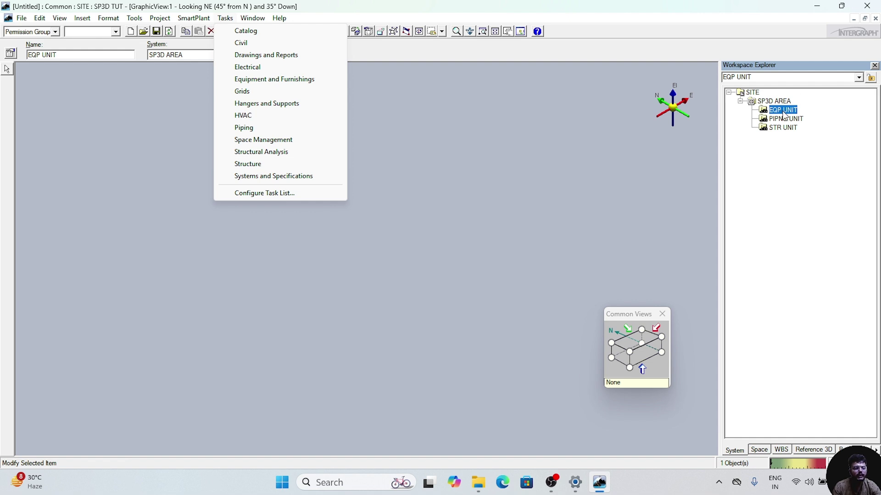
Switch to the Equipment and Furnishings task and place the Shapes palette on the lower canvas.
{"action": "left_click", "coordinate": [279, 81]}
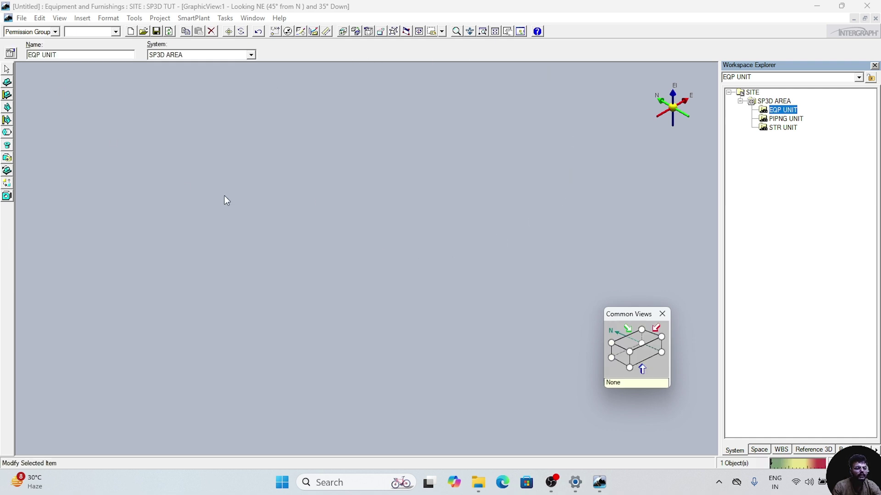
{"action": "left_click_drag", "start_coordinate": [623, 314], "coordinate": [624, 324]}
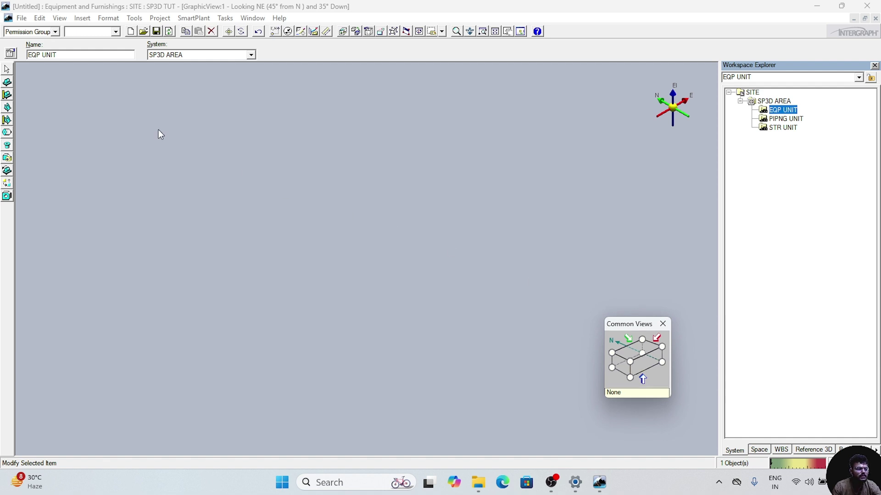
{"action": "left_click", "coordinate": [7, 133]}
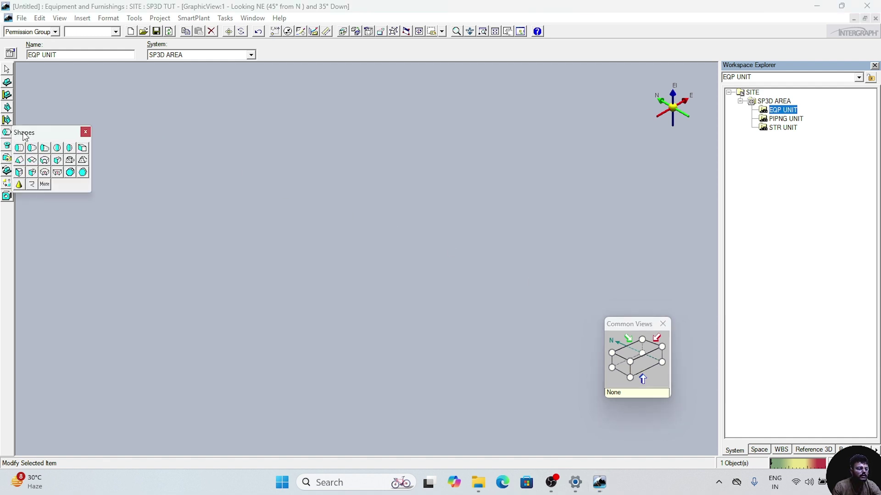
{"action": "left_click_drag", "start_coordinate": [42, 133], "coordinate": [515, 345]}
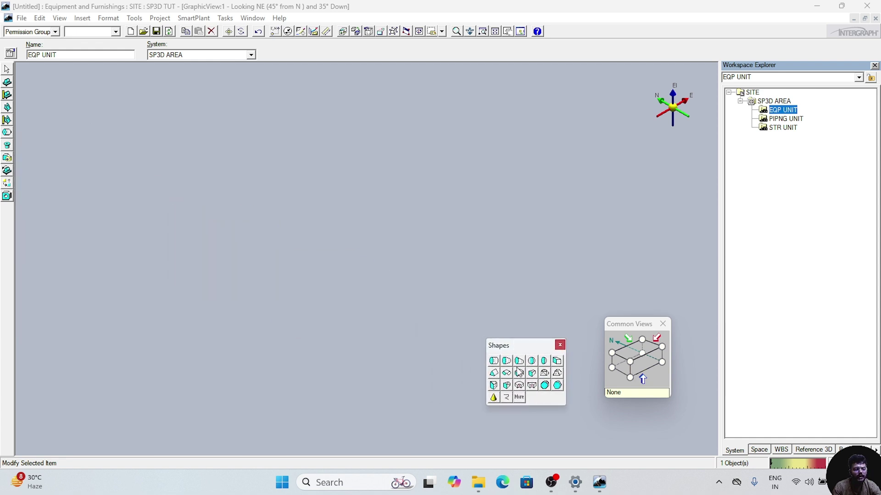